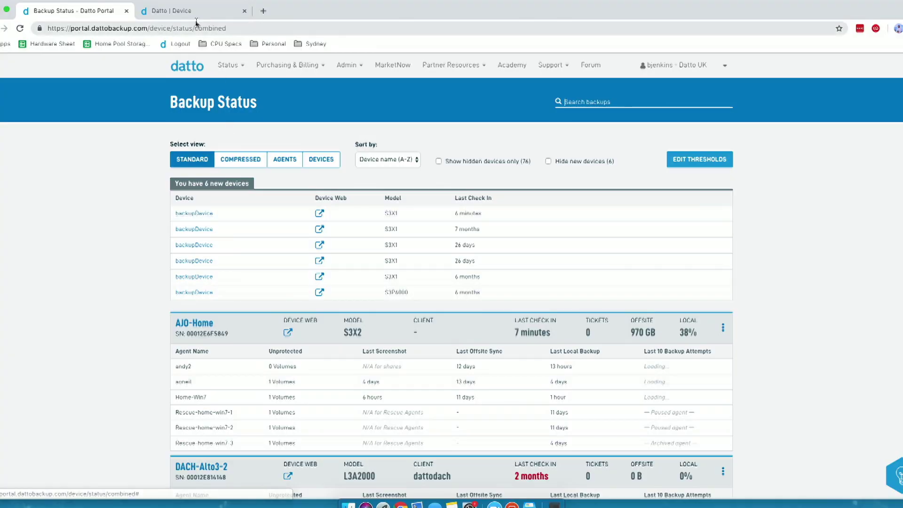
In the device finder list, locate the device at 10.200.0.68
left_click(197, 15)
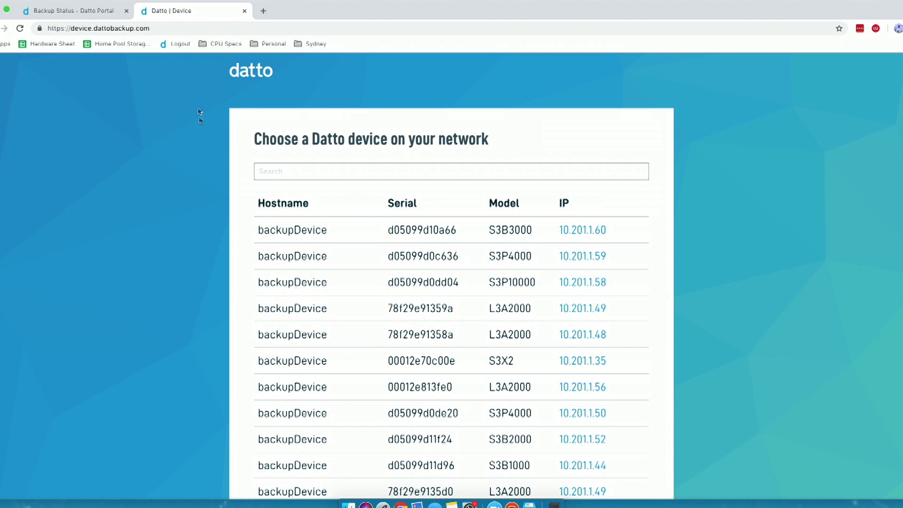
scroll(324, 230, "down", 10)
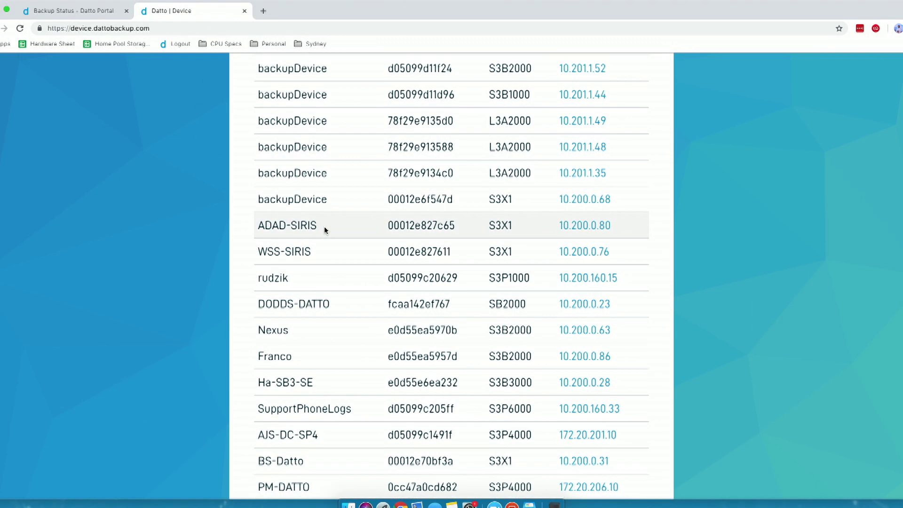
scroll(325, 230, "up", 1)
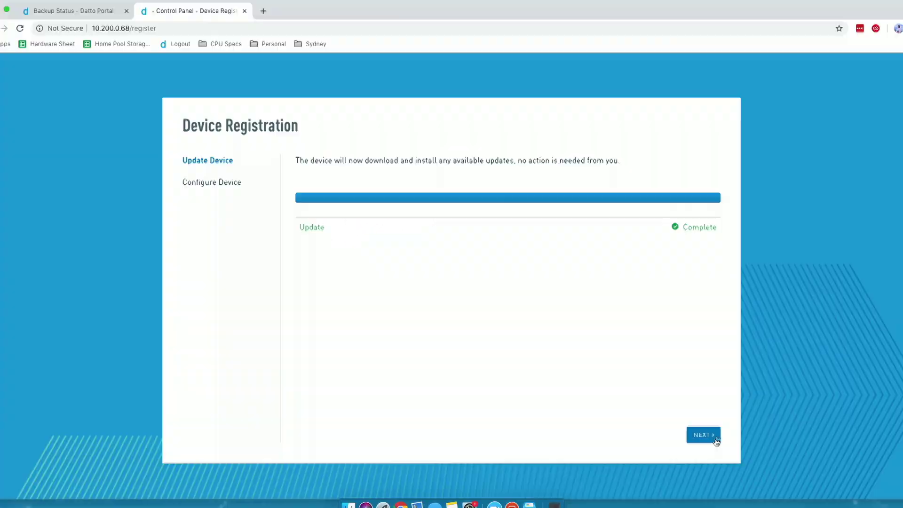
Fill the Configure Device form with name TestAppliance, administrator password and alerts e-mail address
left_click(704, 435)
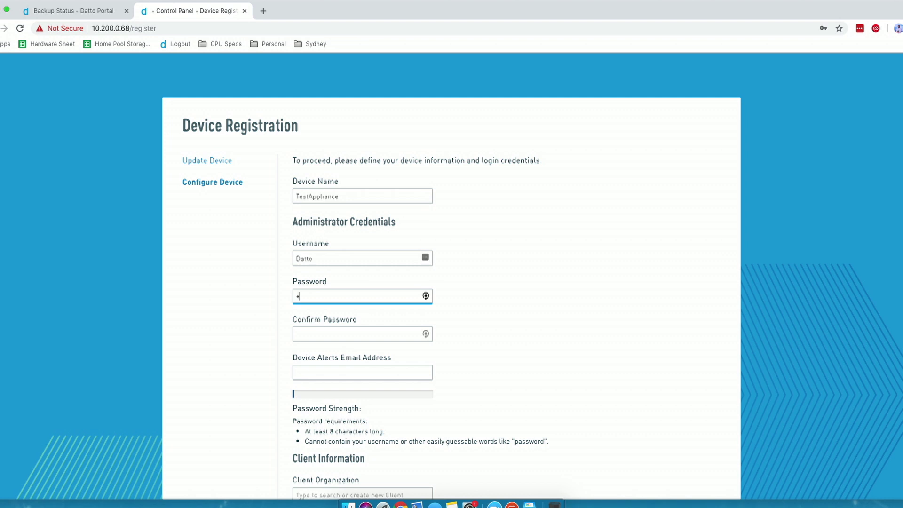
type("•")
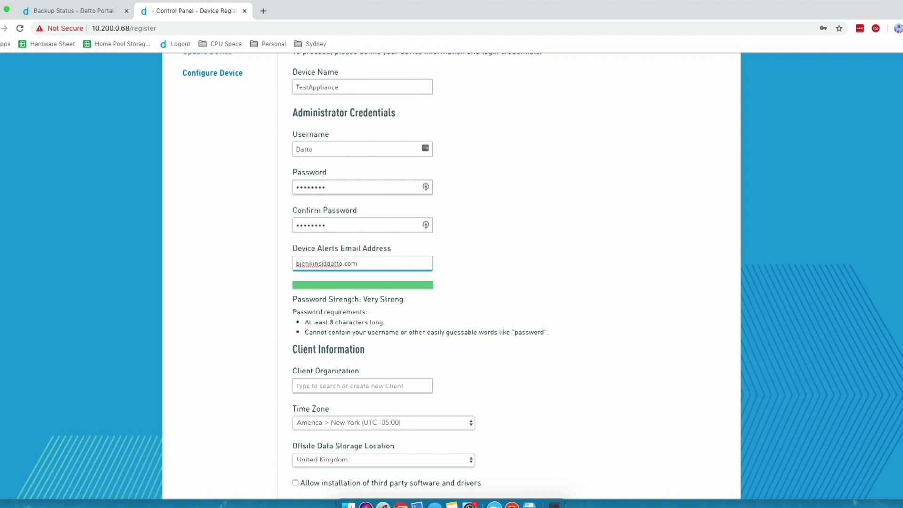
scroll(365, 270, "down", 3)
Enter Bontech as a new client organization
left_click(366, 328)
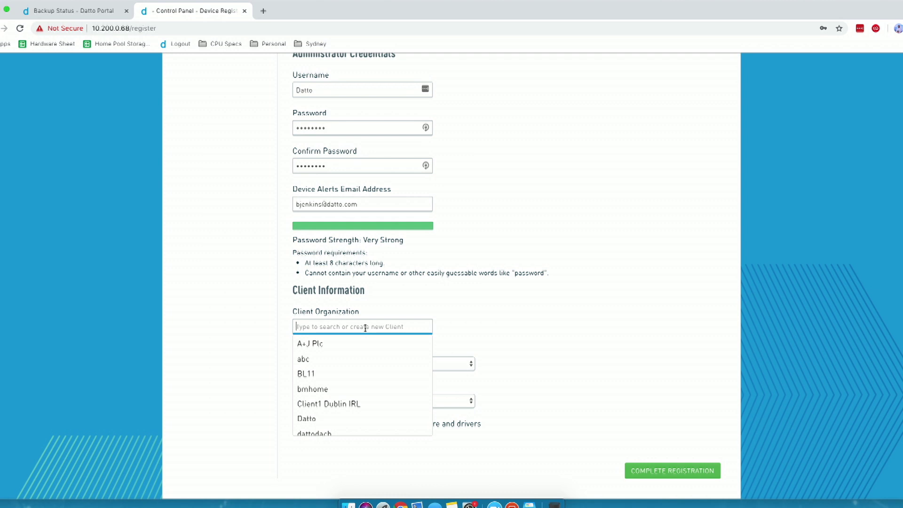
type("ech")
key("Tab")
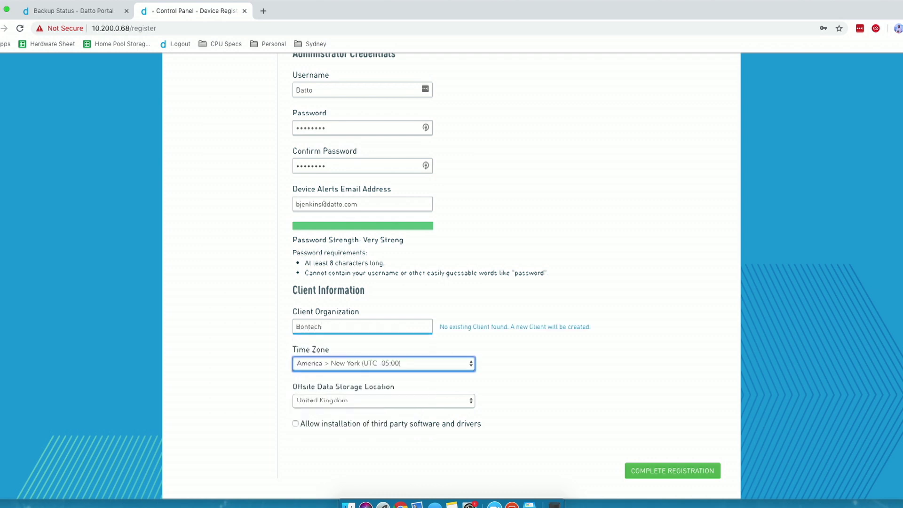
Set the device time zone to Europe > London
left_click(461, 365)
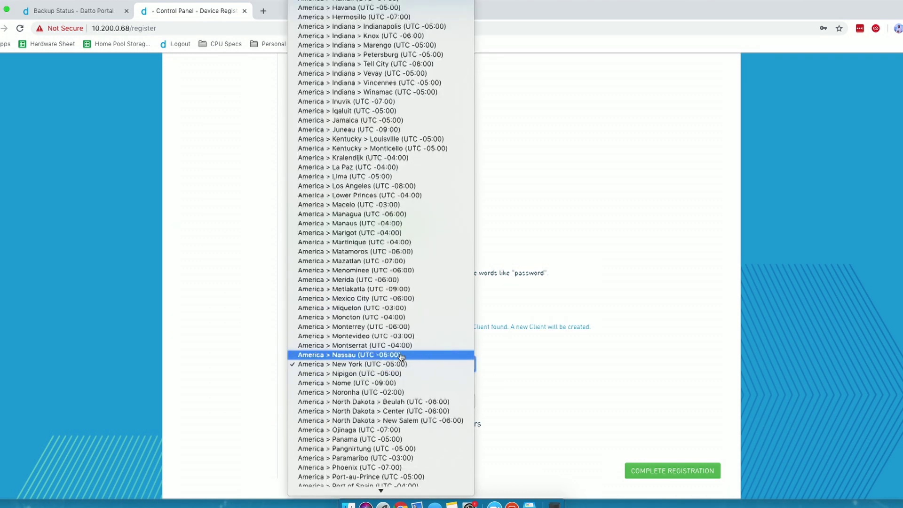
scroll(401, 358, "down", 20)
scroll(401, 357, "up", 12)
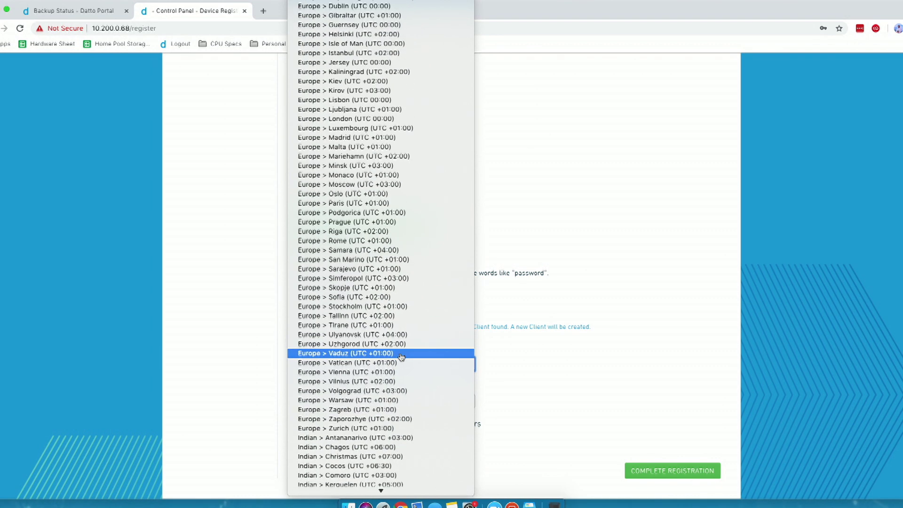
scroll(402, 357, "up", 2)
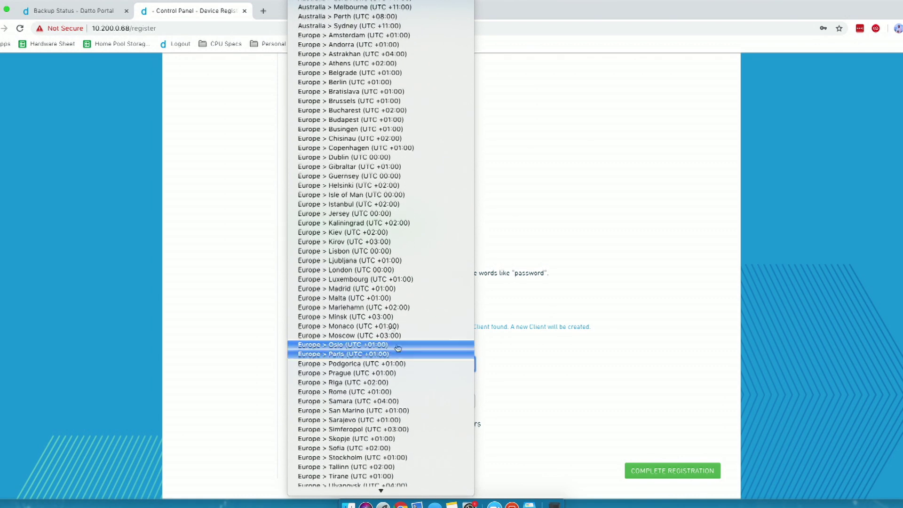
left_click(364, 271)
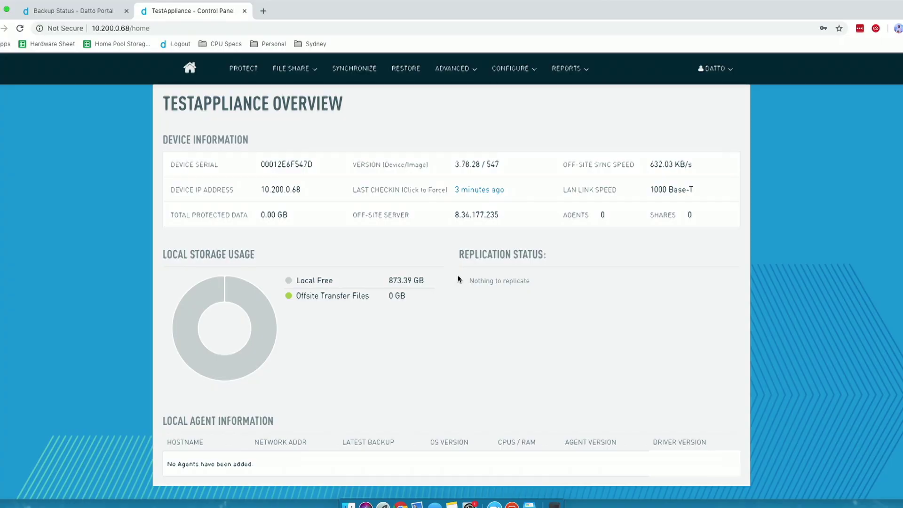
Start protecting a new system from the PROTECT page
left_click(243, 69)
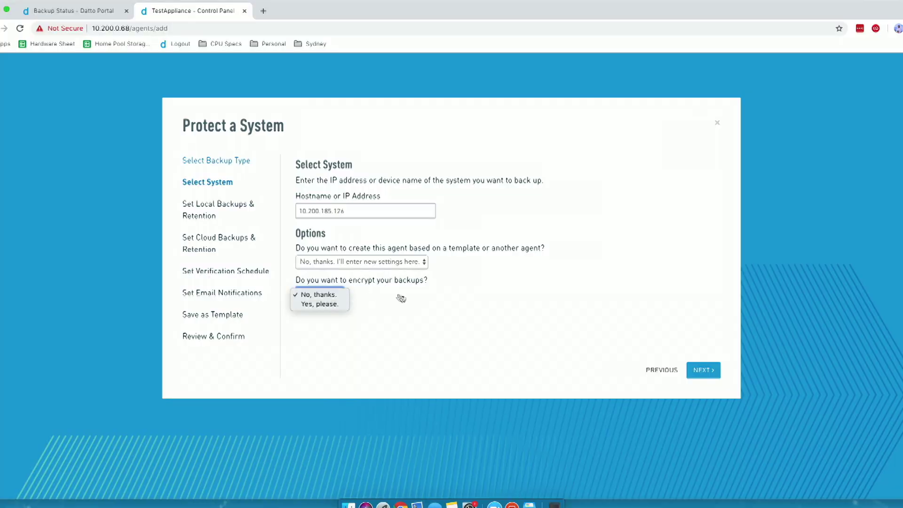
Confirm 10.200.185.126 as the system to back up and continue
left_click(720, 368)
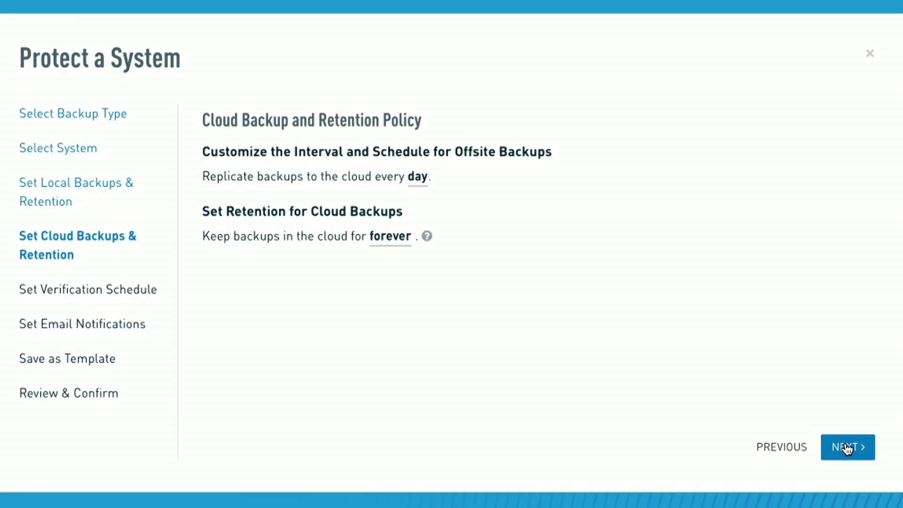
Advance the wizard to the Set Verification Schedule step
left_click(848, 449)
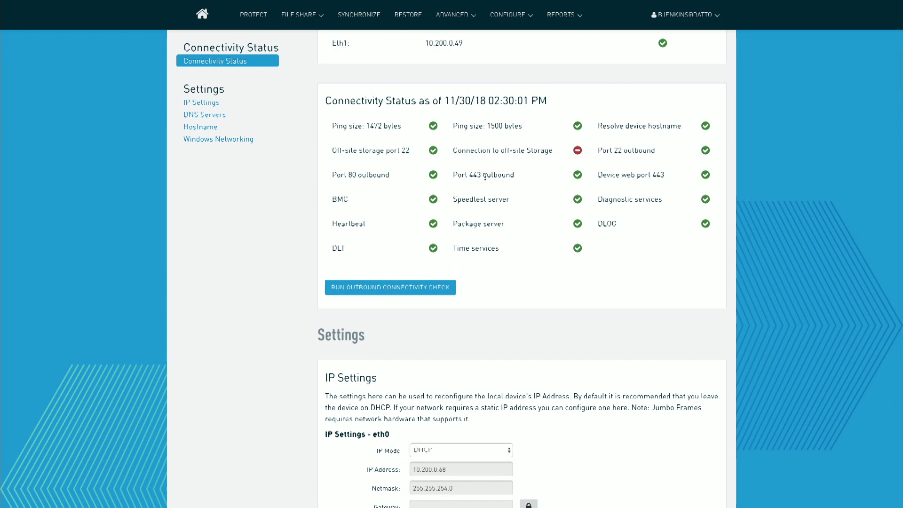
scroll(485, 177, "down", 7)
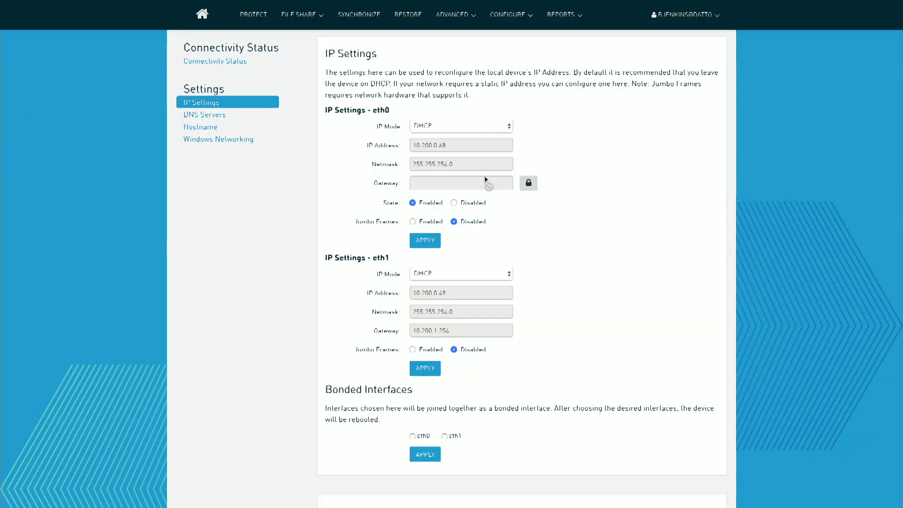
Scroll down the networking page to the DNS Settings section
scroll(485, 180, "down", 5)
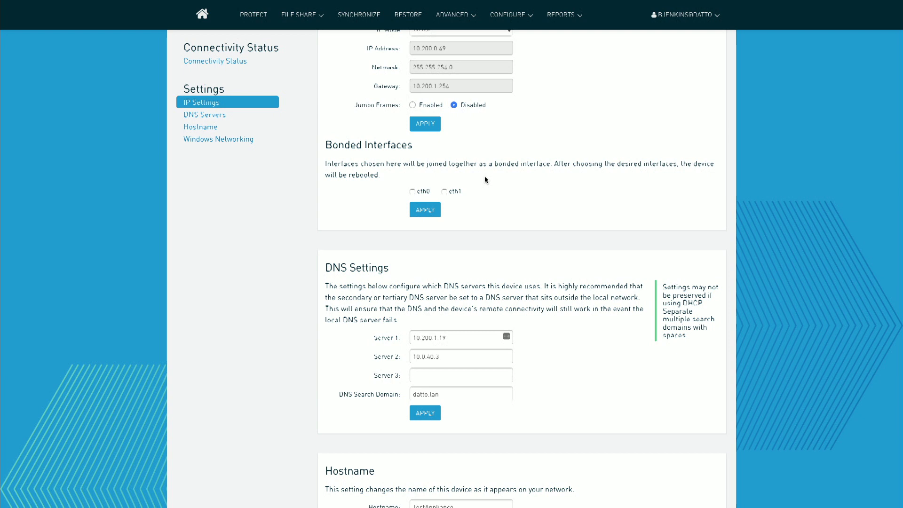
scroll(486, 180, "down", 4)
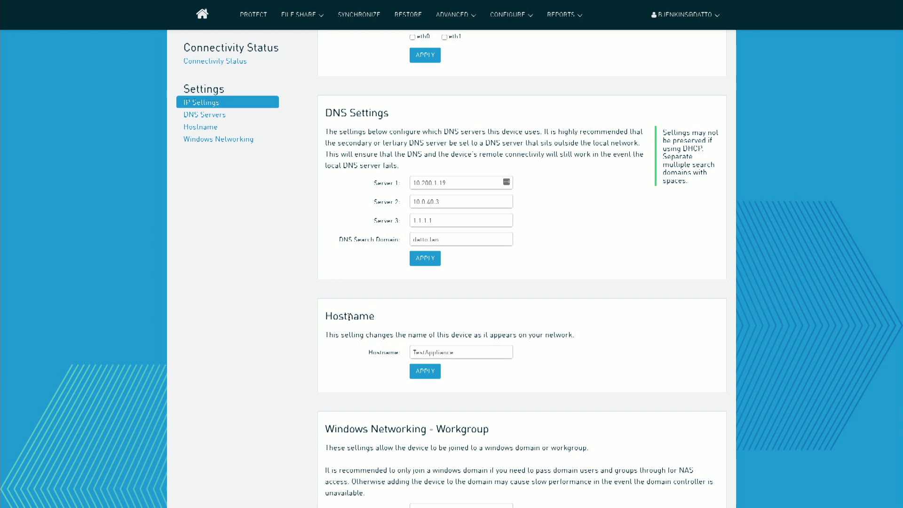
Change the off-site sync default transmit limit from 632 to 1000 KBps and apply it
left_click(504, 15)
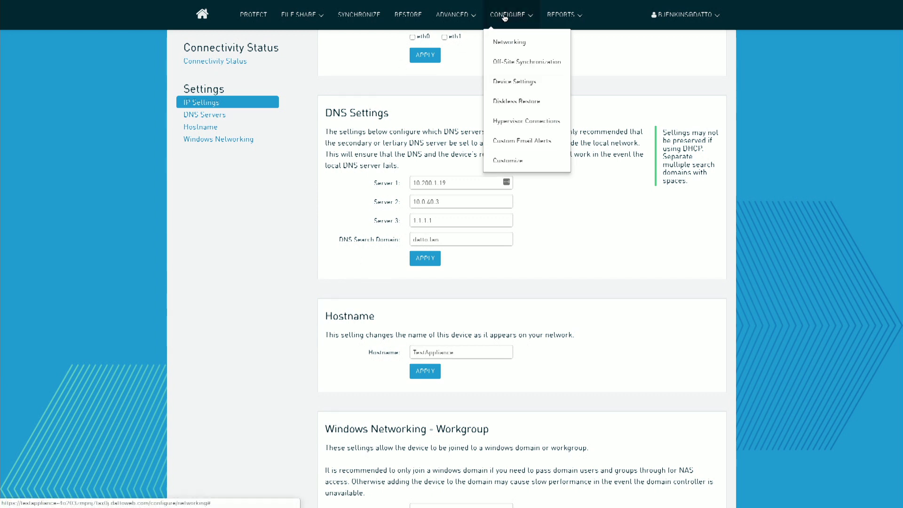
left_click(507, 58)
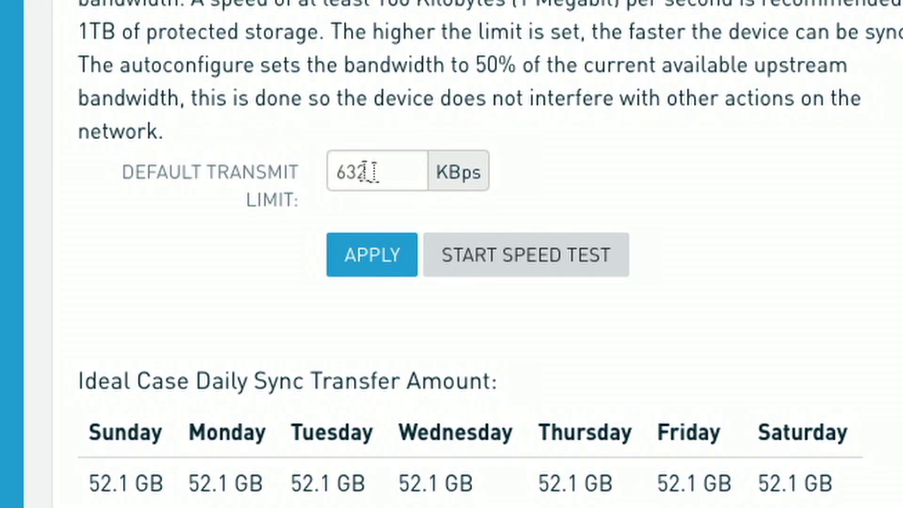
double_click(369, 172)
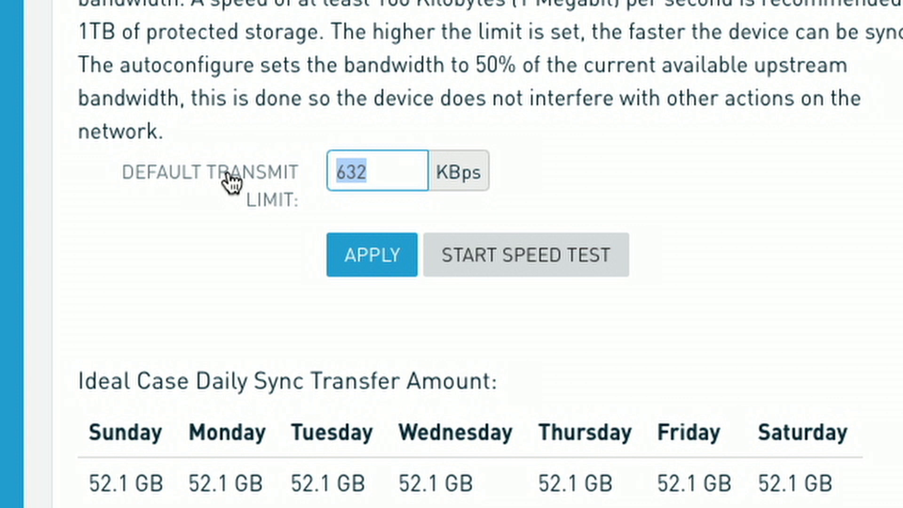
type("1000")
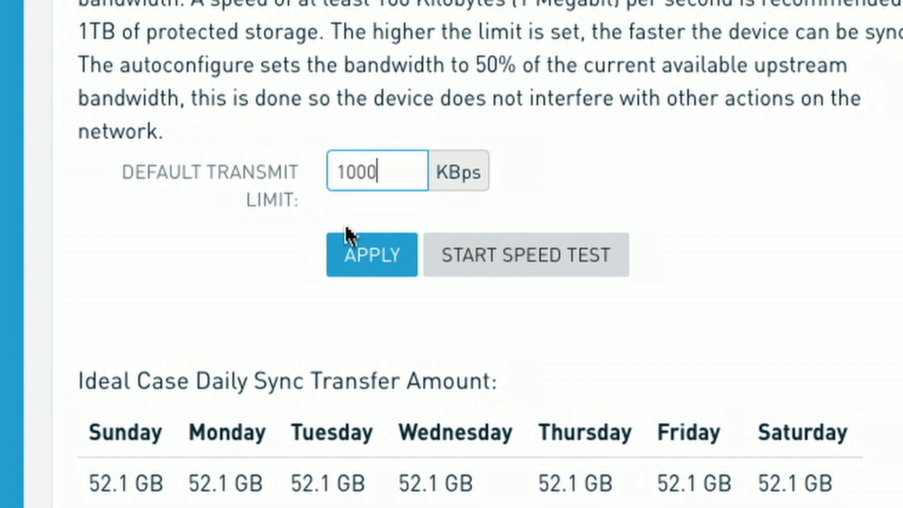
left_click(355, 258)
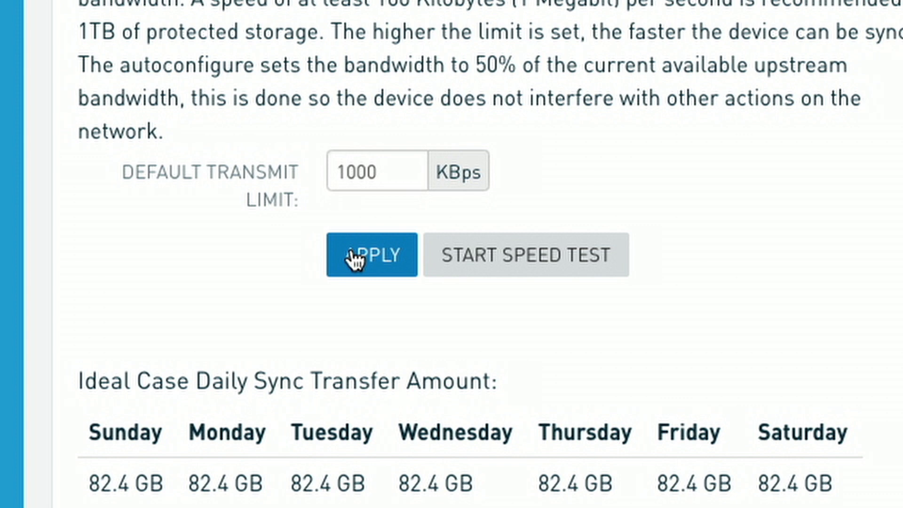
Under Off-Site Sync Scheduling, set the scheduled speed's start hour to 7
scroll(355, 257, "down", 10)
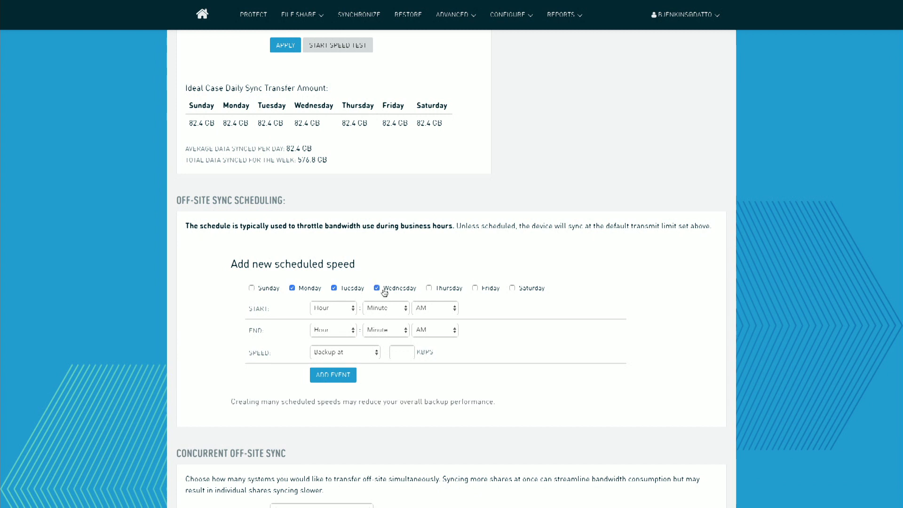
left_click(349, 308)
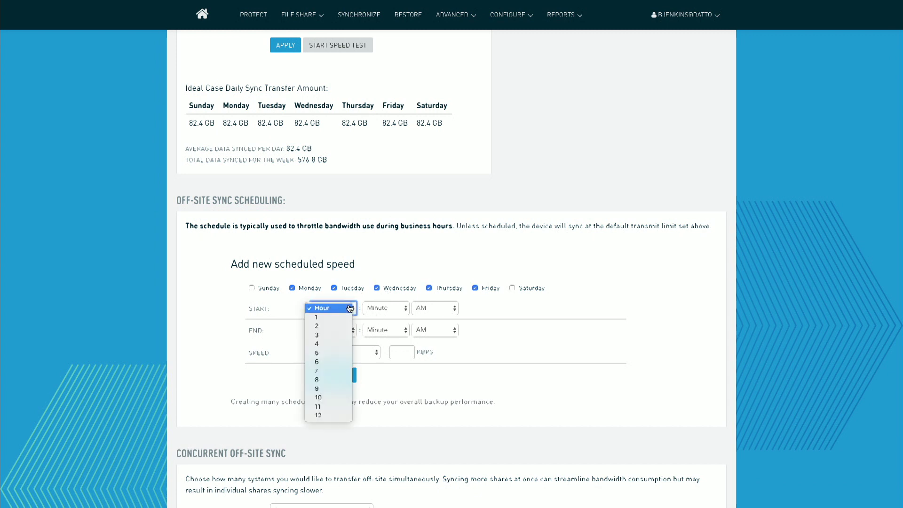
left_click(342, 371)
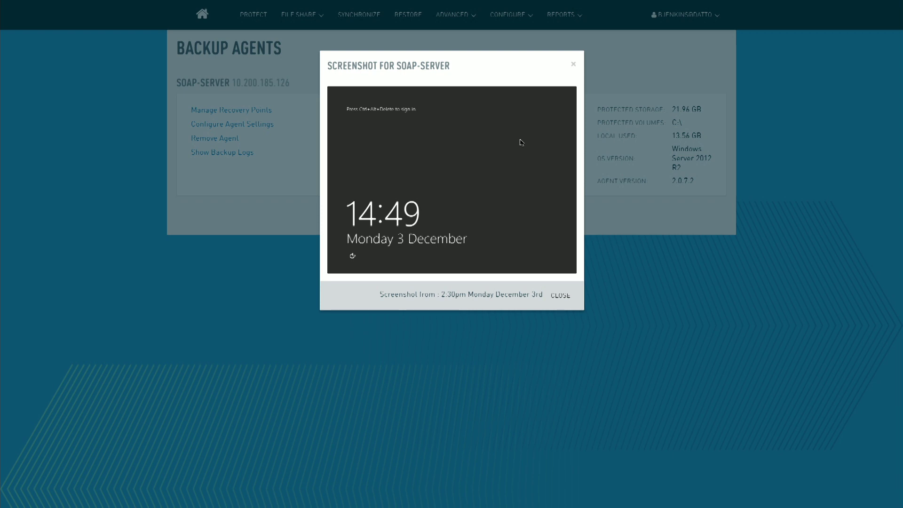
Open SOAP-SERVER's agent settings and leave the local backup interval on hourly
left_click(235, 124)
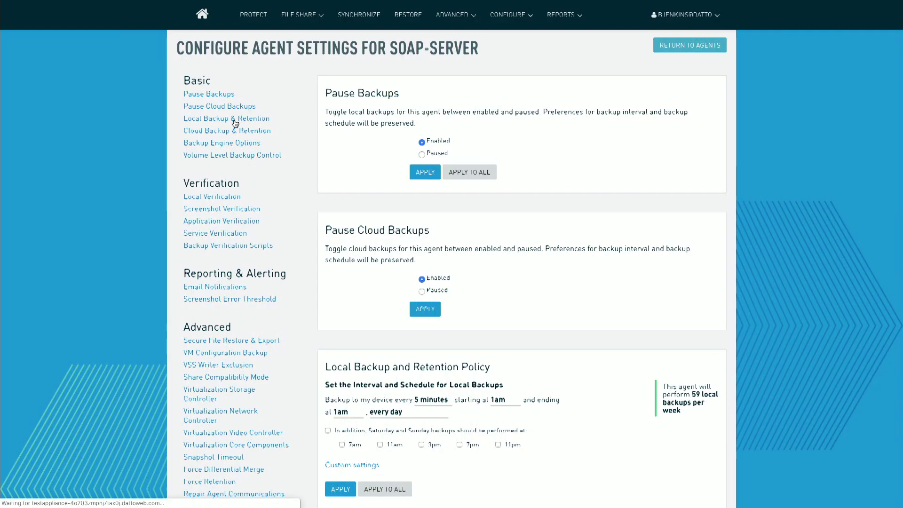
scroll(508, 429, "down", 3)
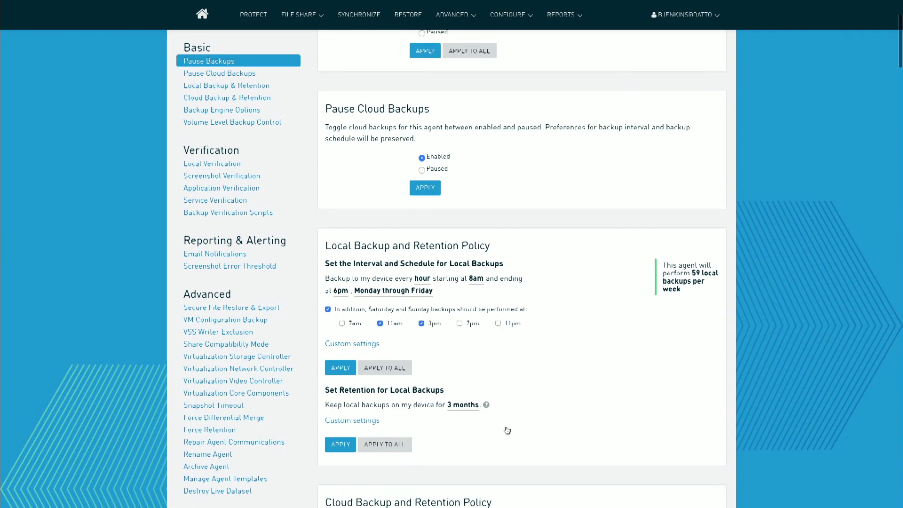
left_click(422, 260)
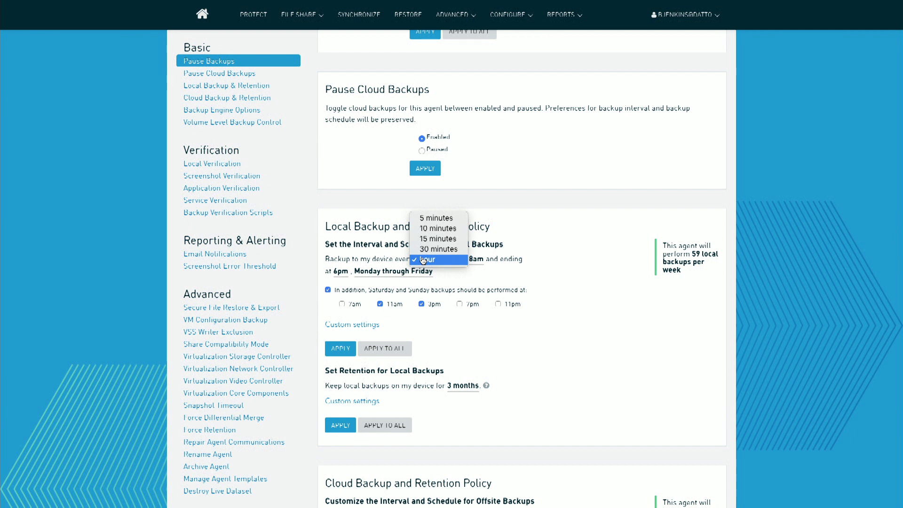
left_click(648, 271)
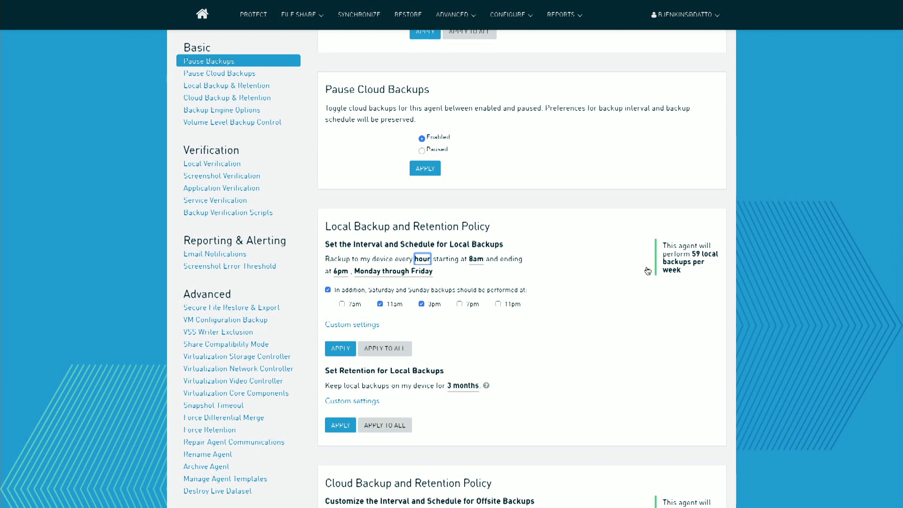
scroll(635, 153, "down", 8)
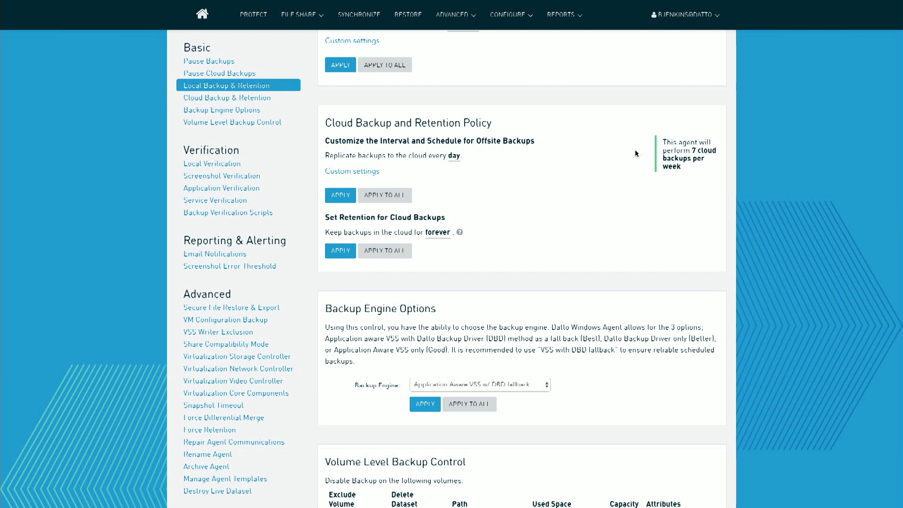
scroll(635, 153, "down", 5)
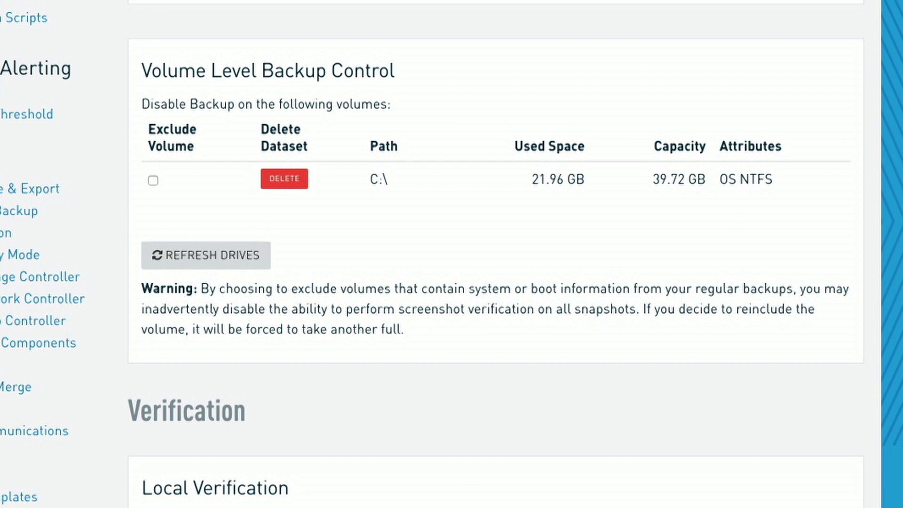
scroll(423, 188, "down", 7)
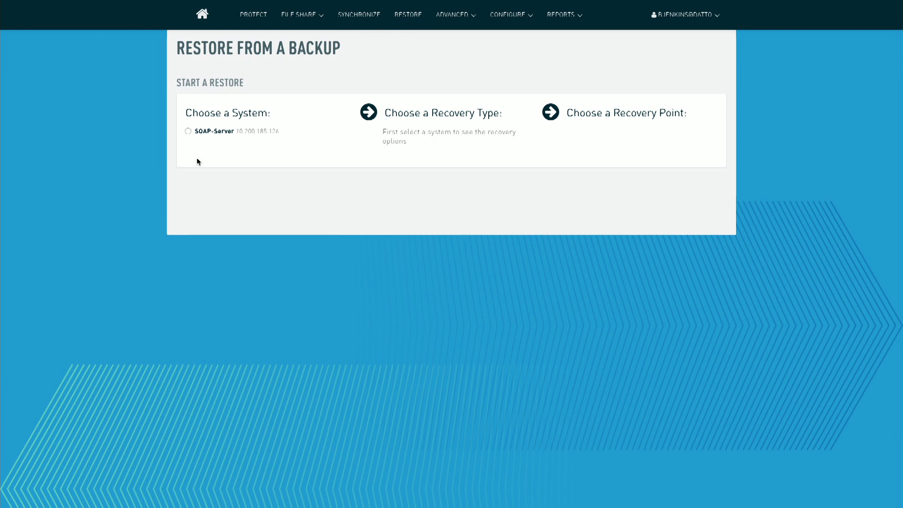
Restore SOAP-Server via Local Virtualization from the 3:00pm Monday 12/3/2018 recovery point
left_click(202, 135)
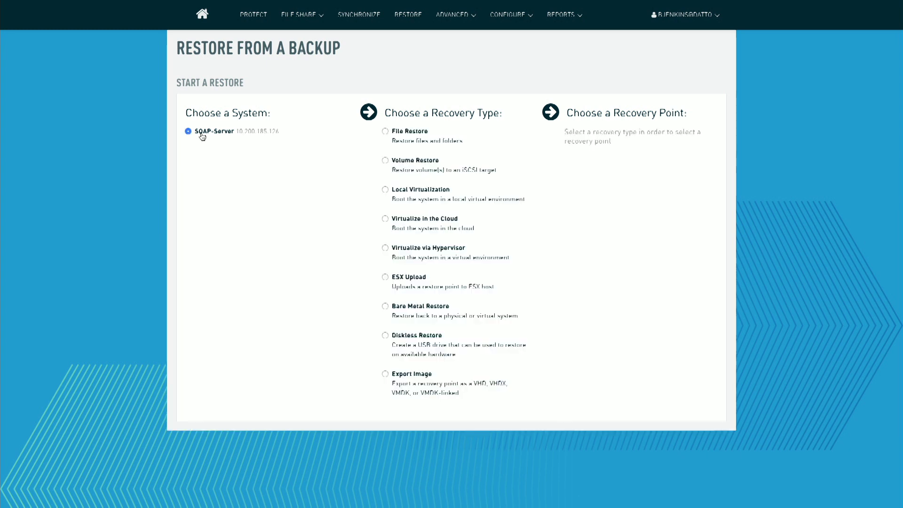
left_click(434, 200)
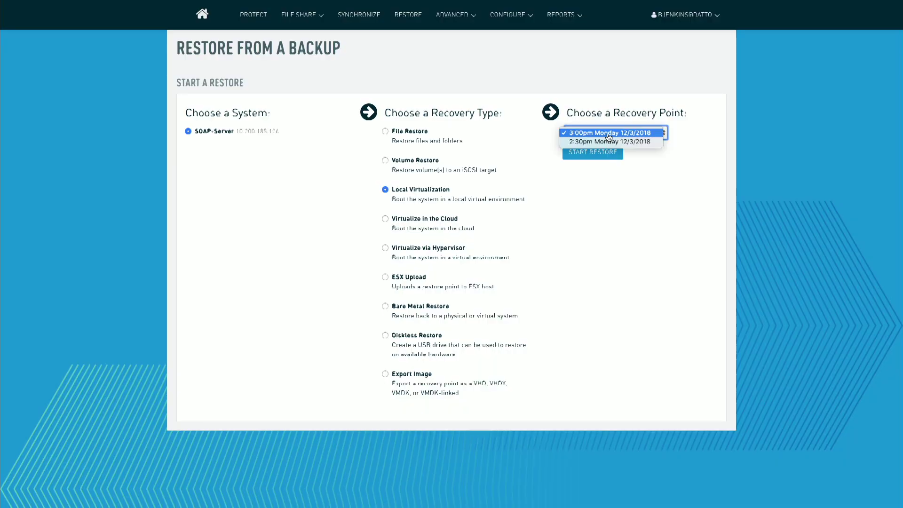
left_click(608, 136)
left_click(580, 156)
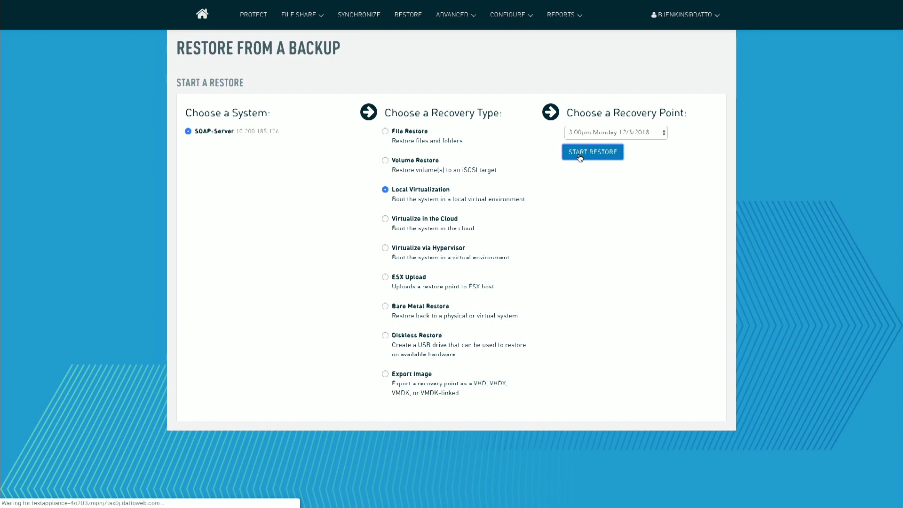